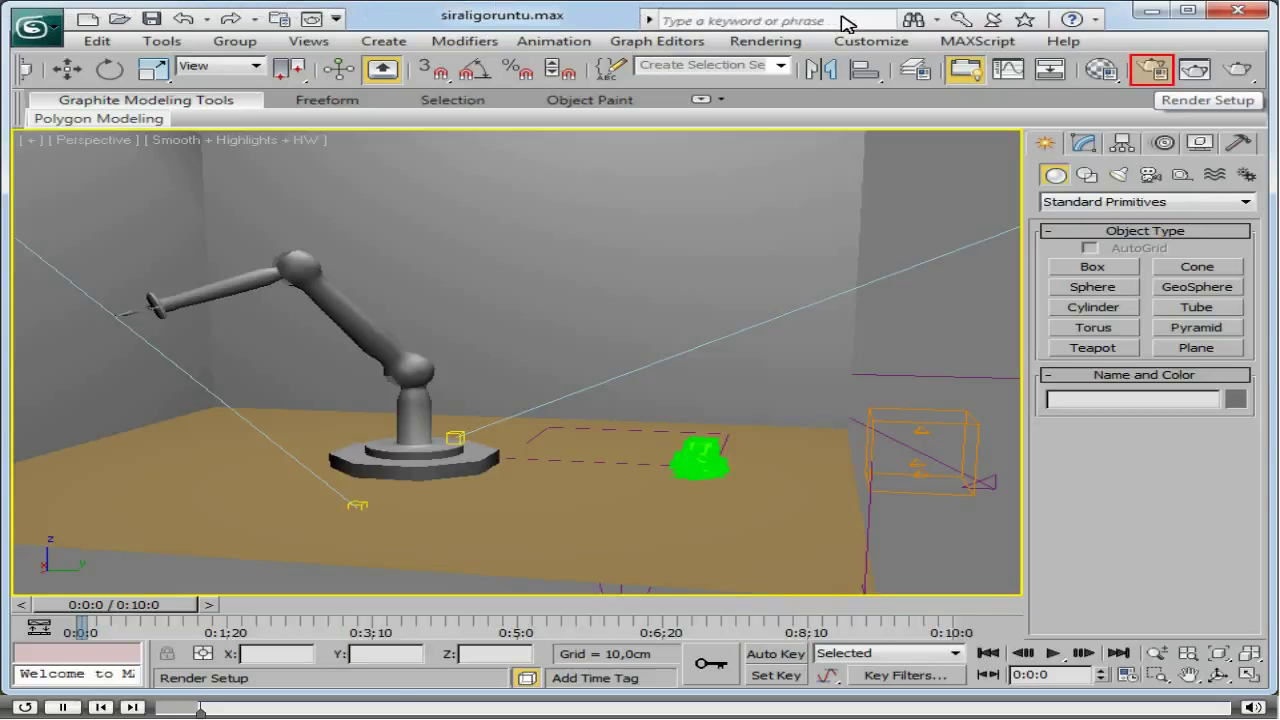
# Step: Open Render Setup and review the Renderer, Render Elements, Raytracer and Advanced Lighting tabs, ending on Common
pyautogui.click(1155, 72)
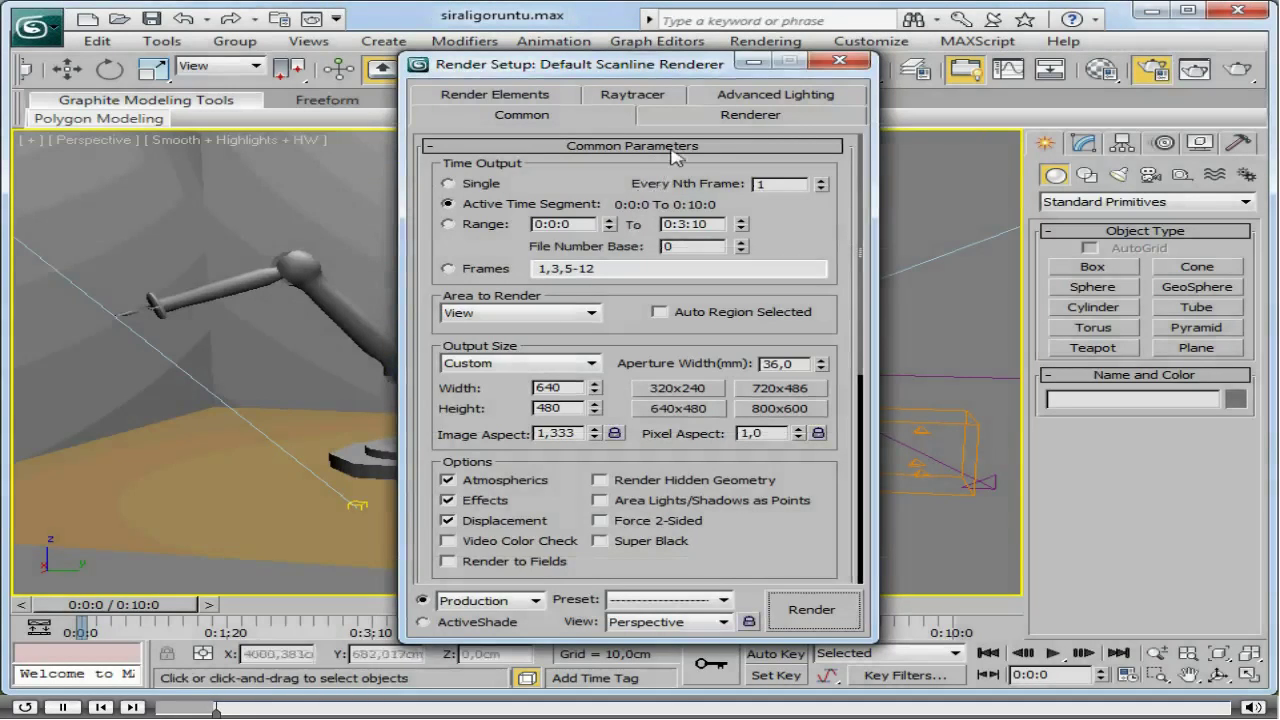
pyautogui.click(697, 118)
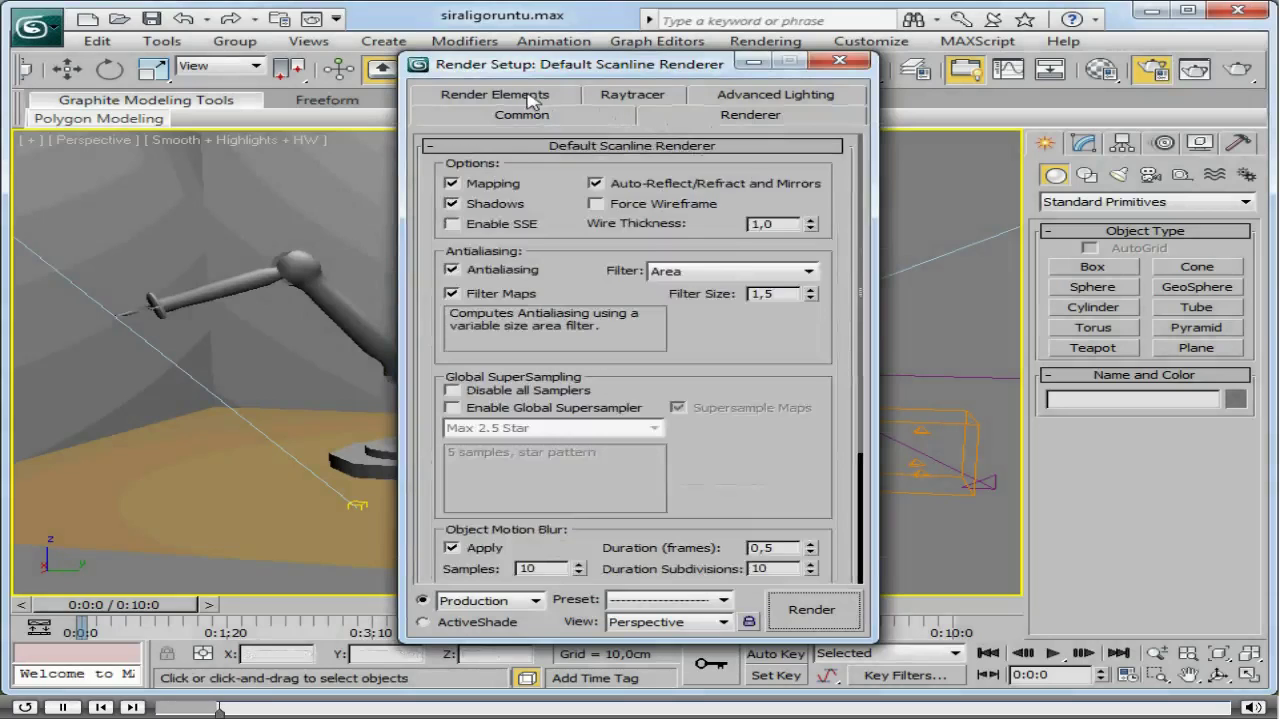
pyautogui.click(527, 97)
pyautogui.click(674, 116)
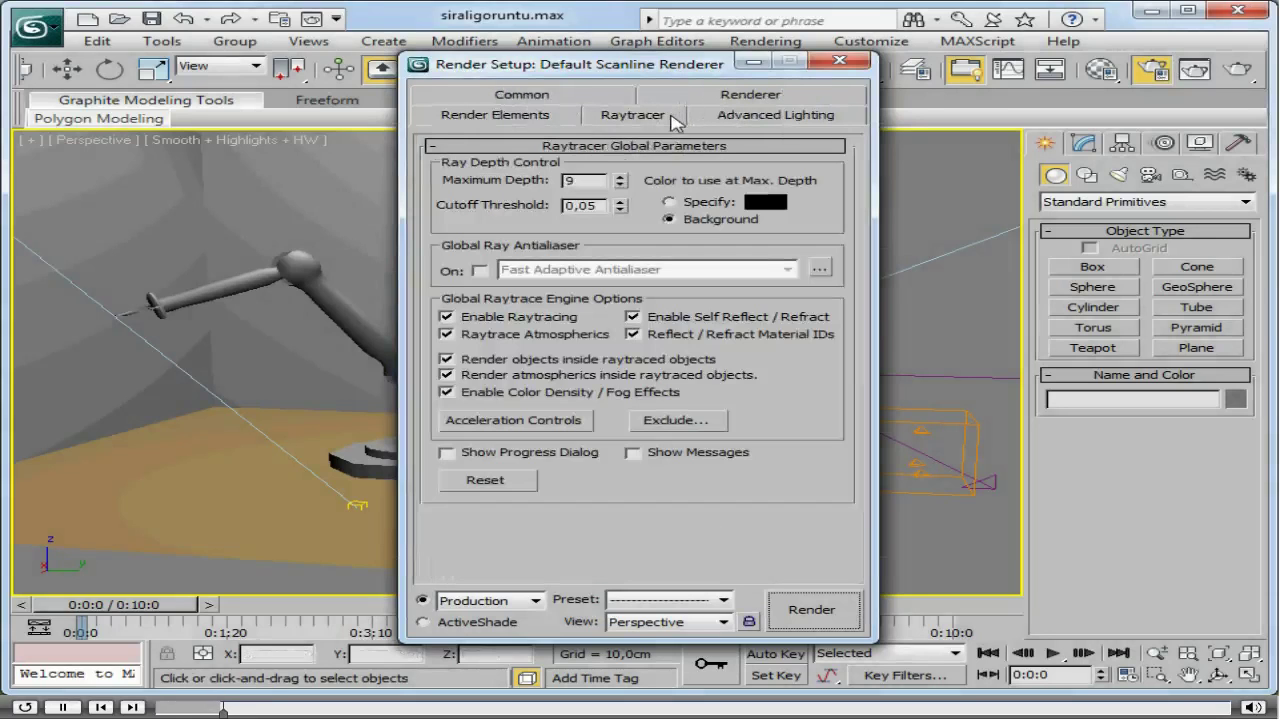
pyautogui.click(754, 118)
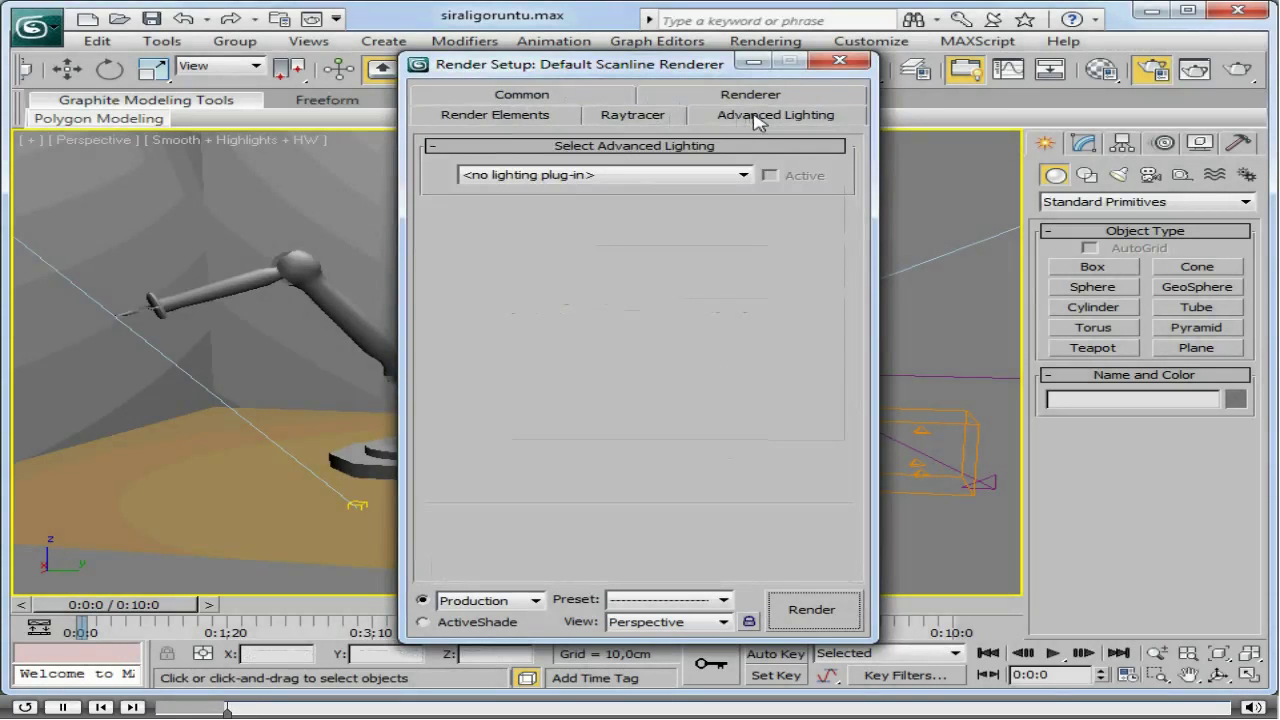
pyautogui.click(568, 100)
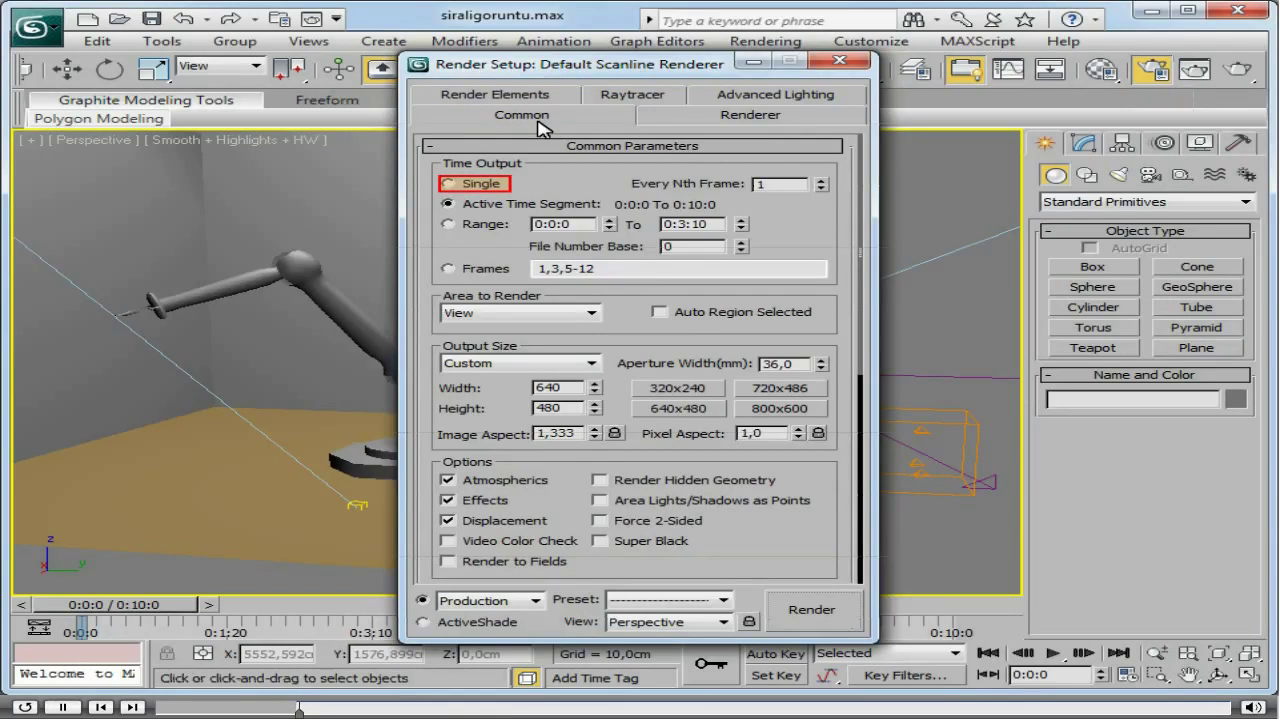
pyautogui.click(480, 183)
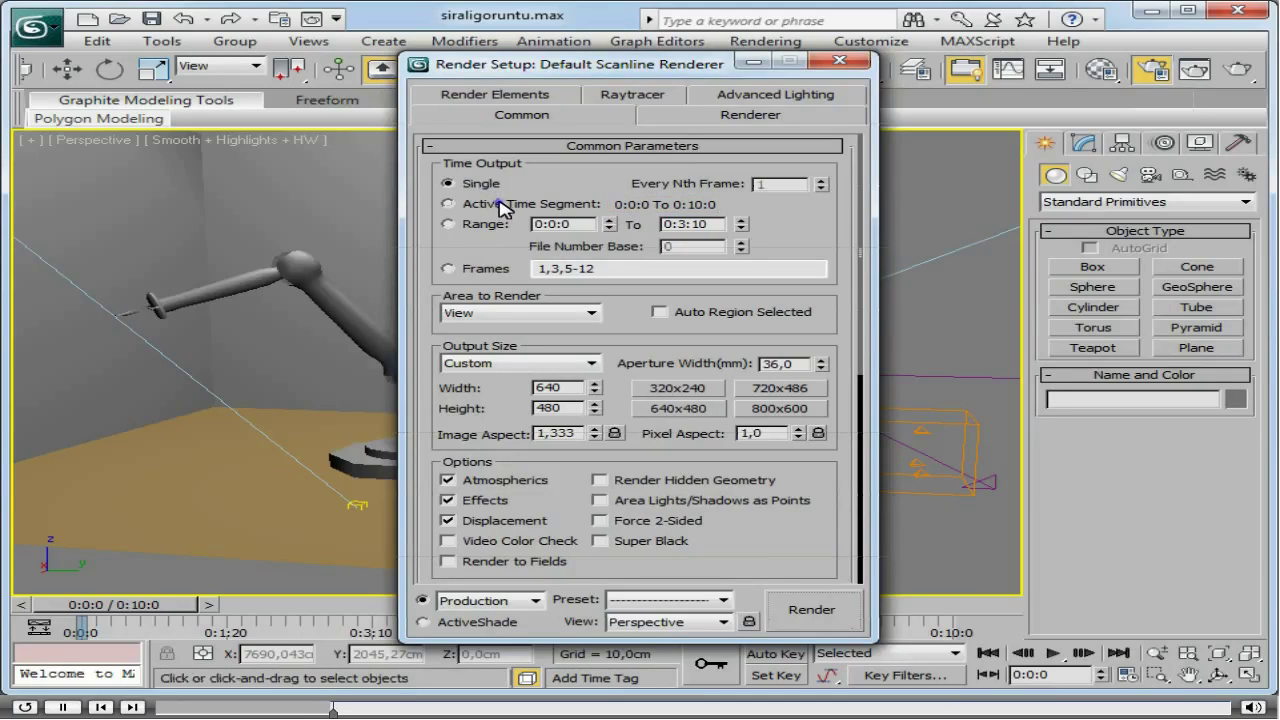
pyautogui.click(500, 204)
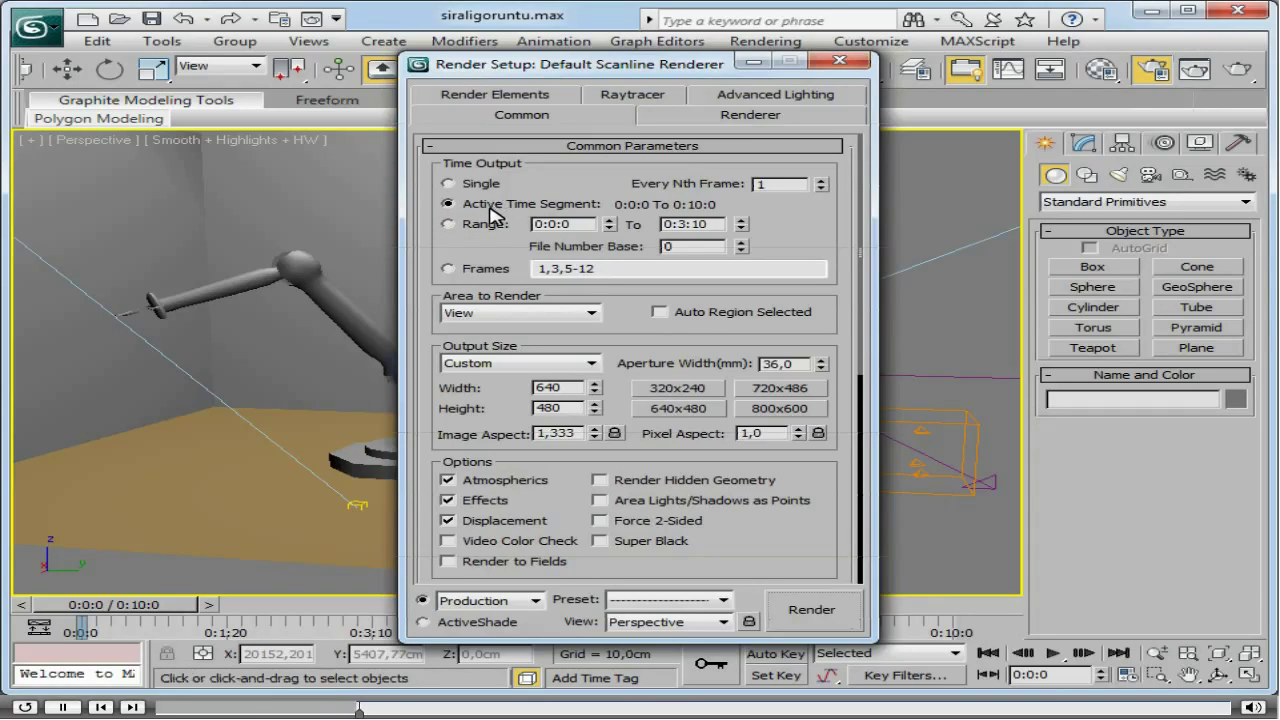
pyautogui.click(490, 228)
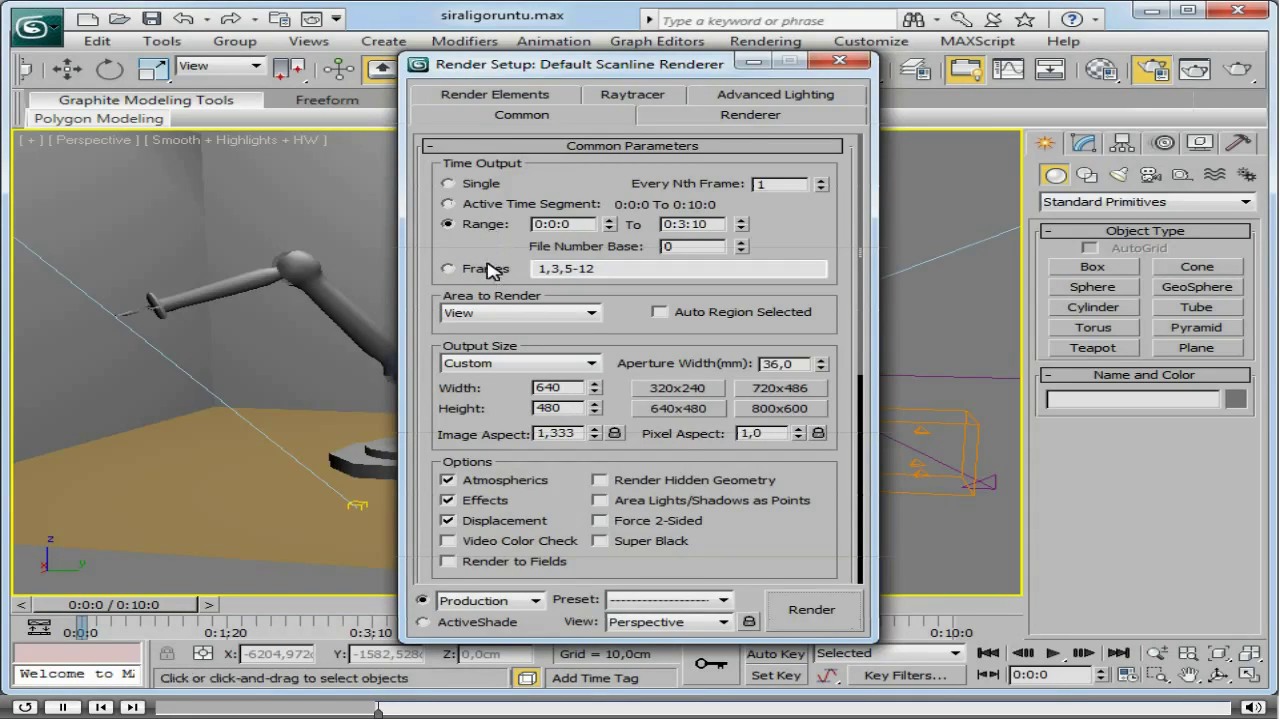
pyautogui.click(487, 270)
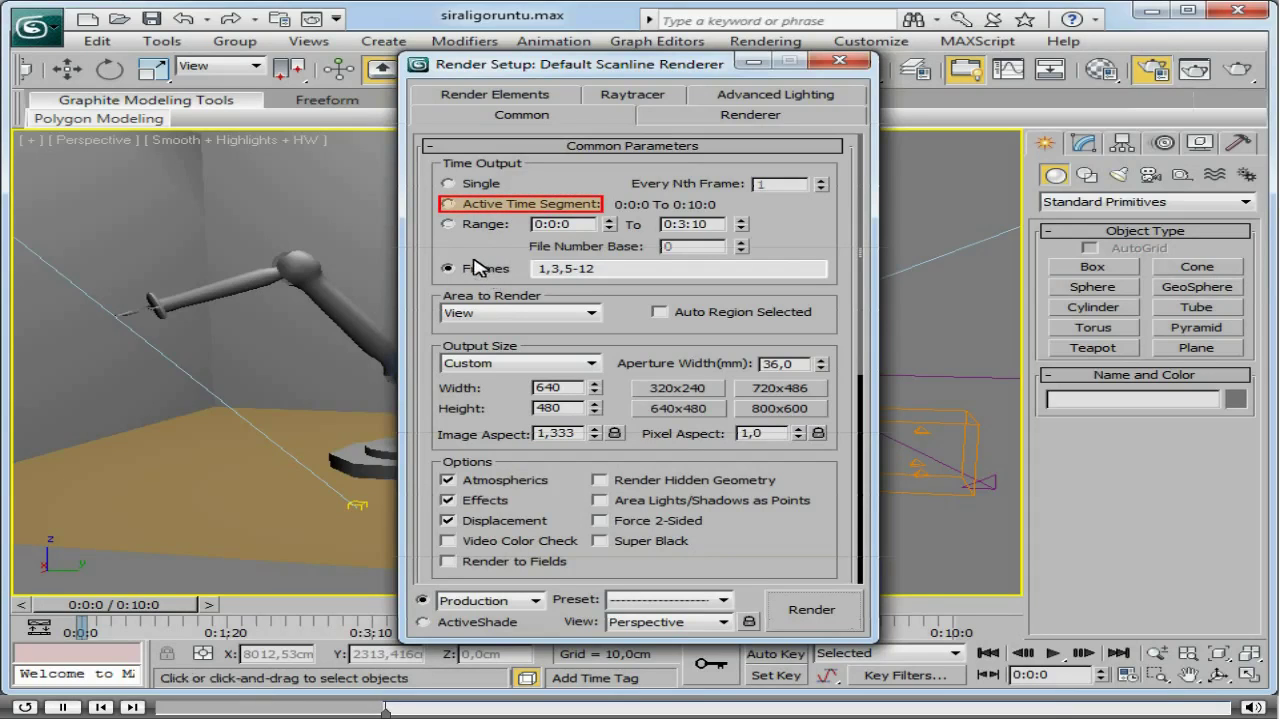
pyautogui.click(470, 203)
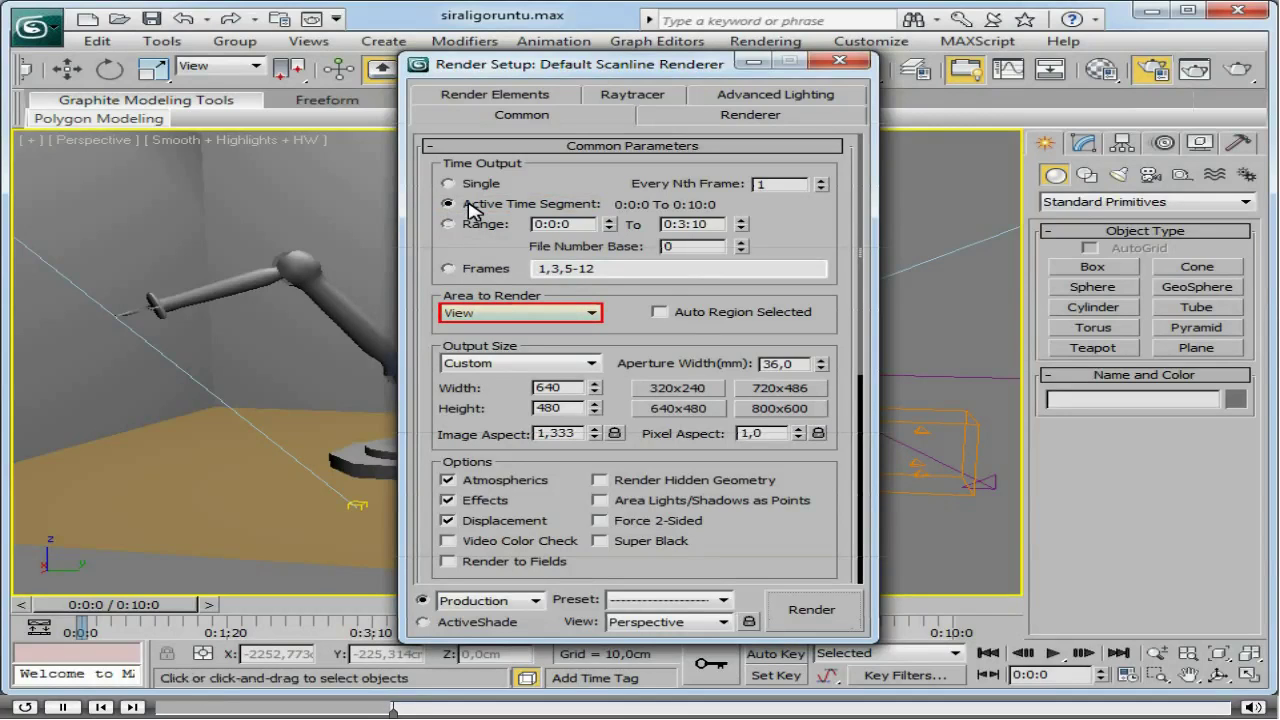
pyautogui.click(596, 315)
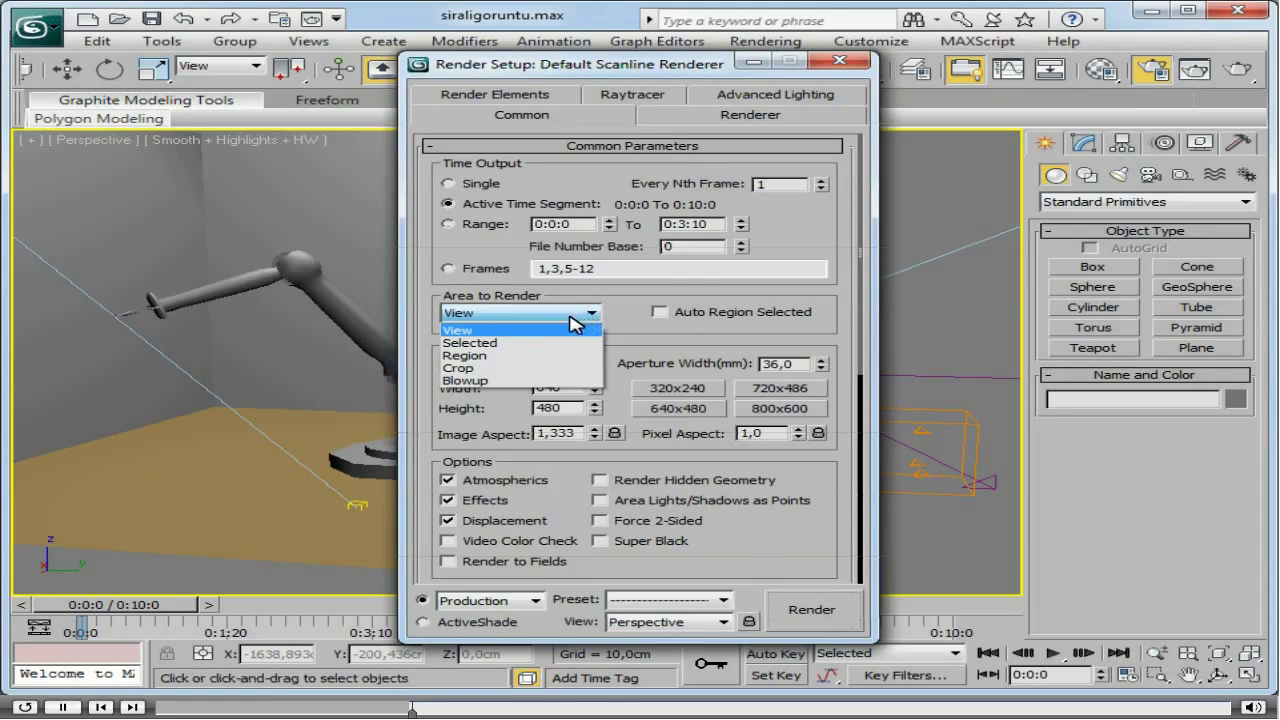
pyautogui.click(558, 330)
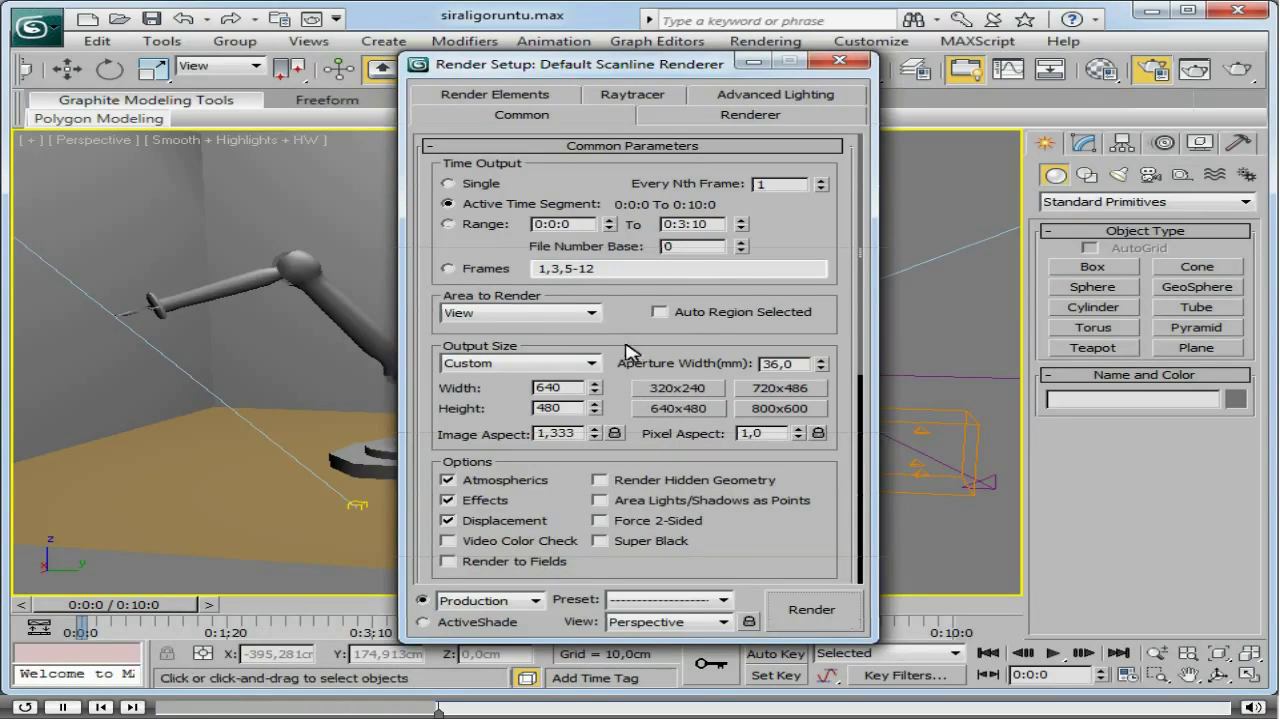
pyautogui.click(658, 410)
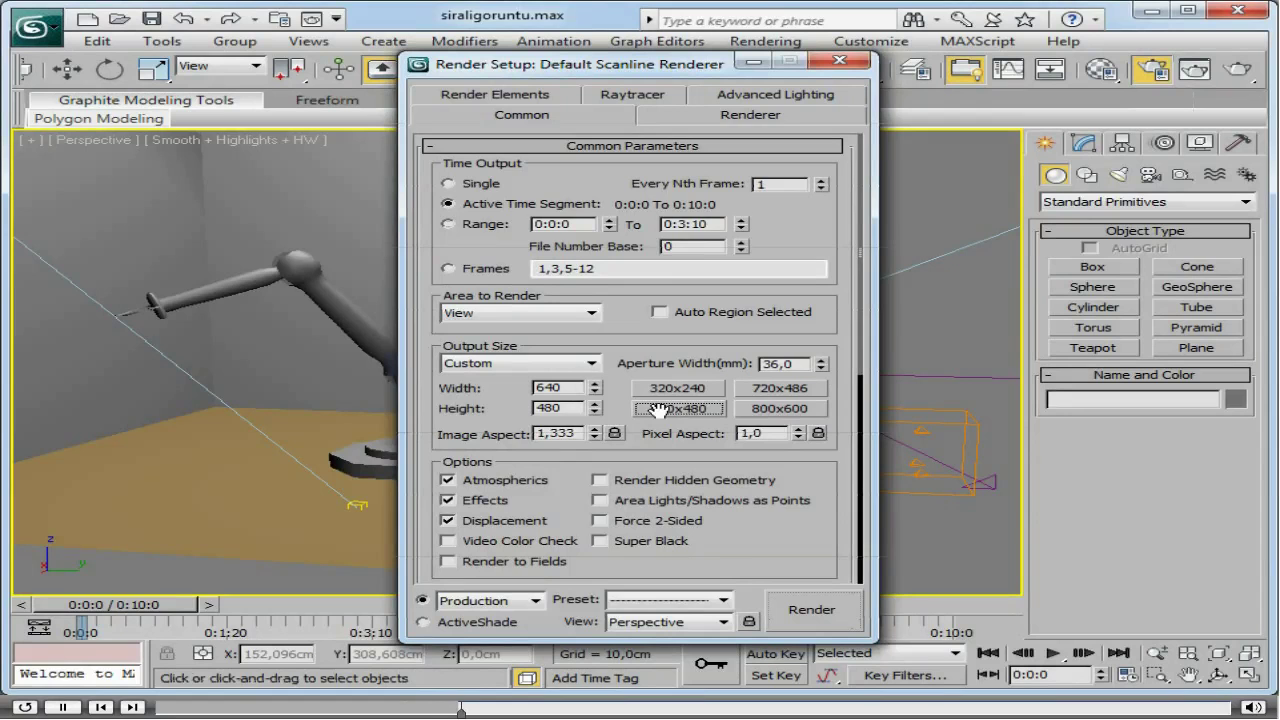
# Step: Scroll down to the Render Output group and bring up the Files... output browser
pyautogui.scroll(-1, 752, 490)
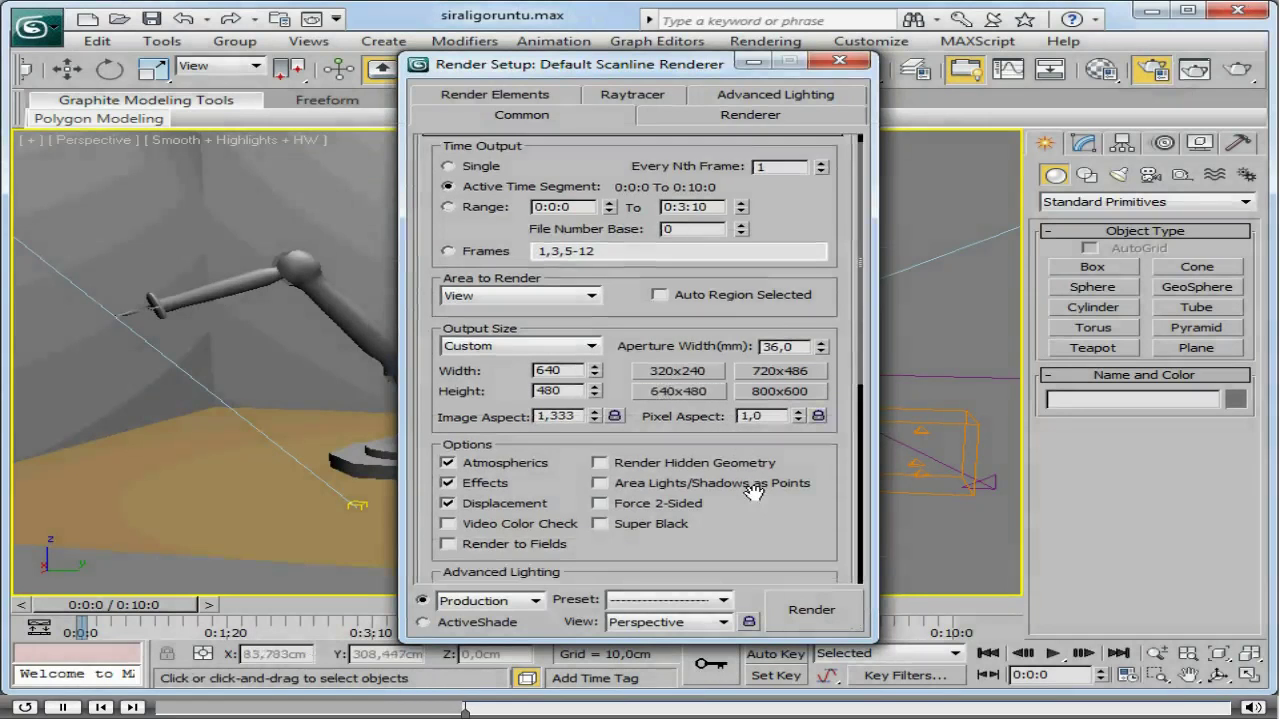
pyautogui.scroll(-2, 752, 490)
pyautogui.scroll(-2, 752, 490)
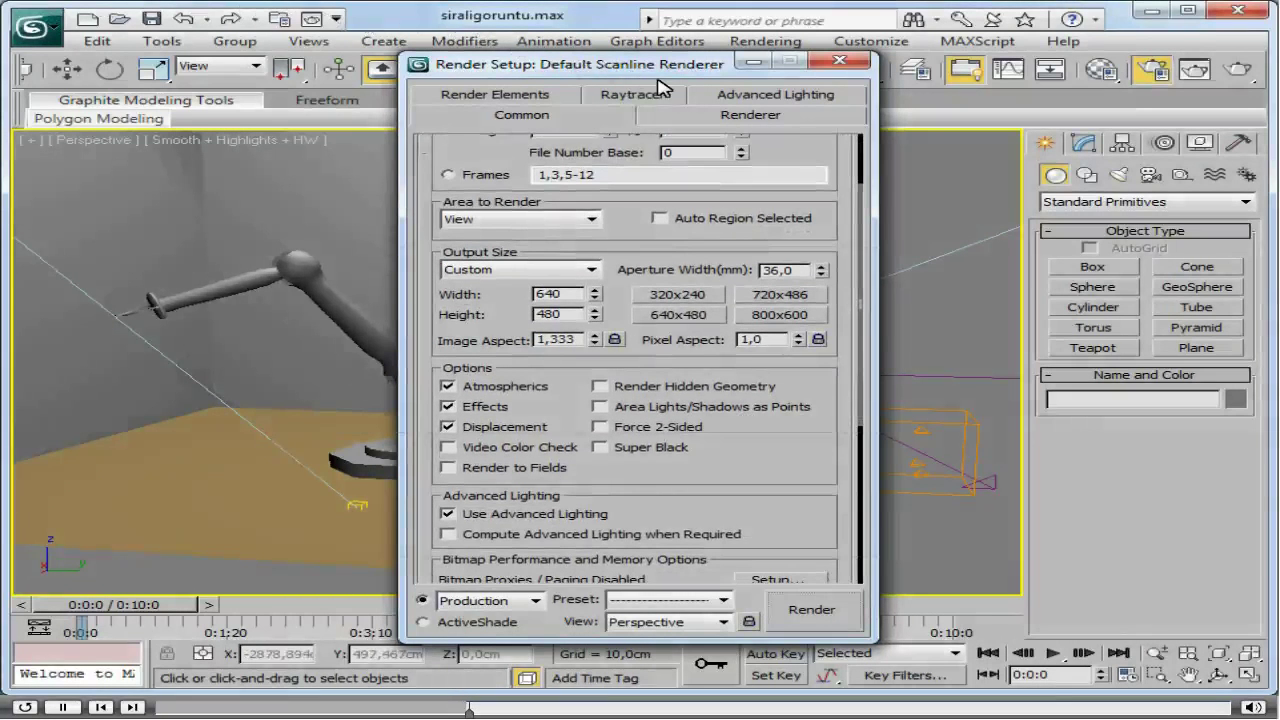
pyautogui.moveTo(862, 300); pyautogui.dragTo(878, 445)
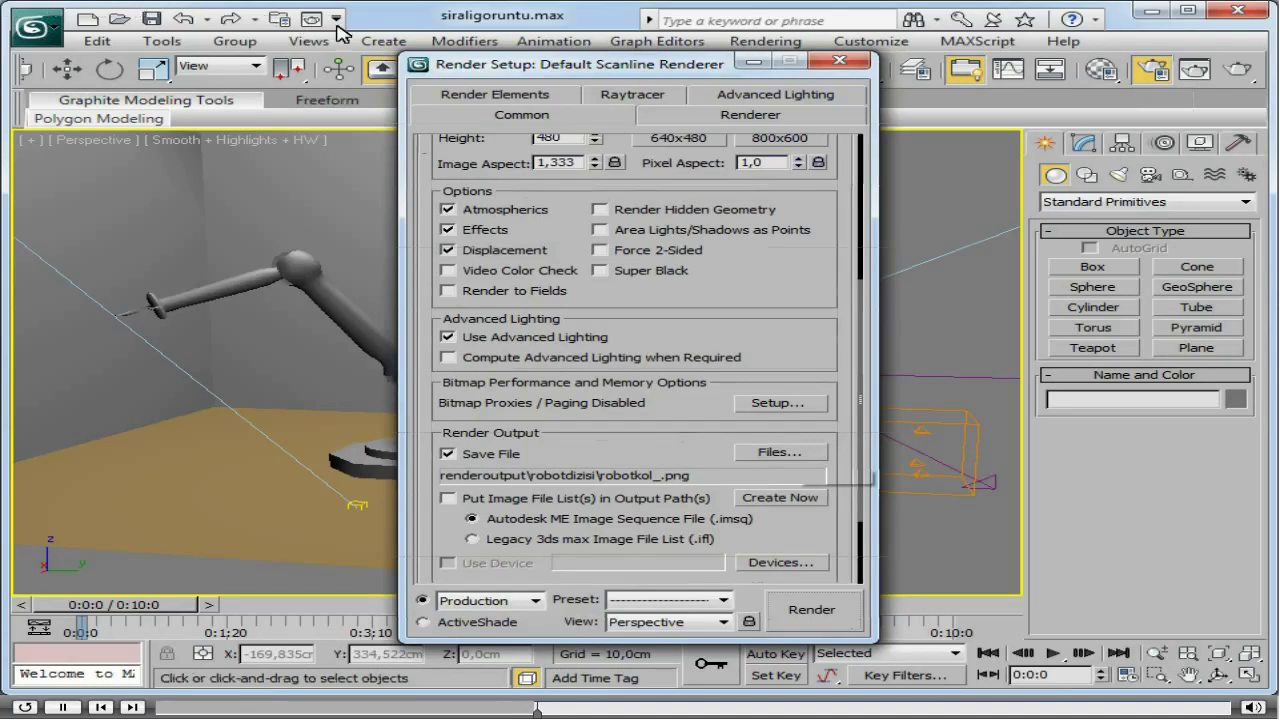
pyautogui.click(797, 454)
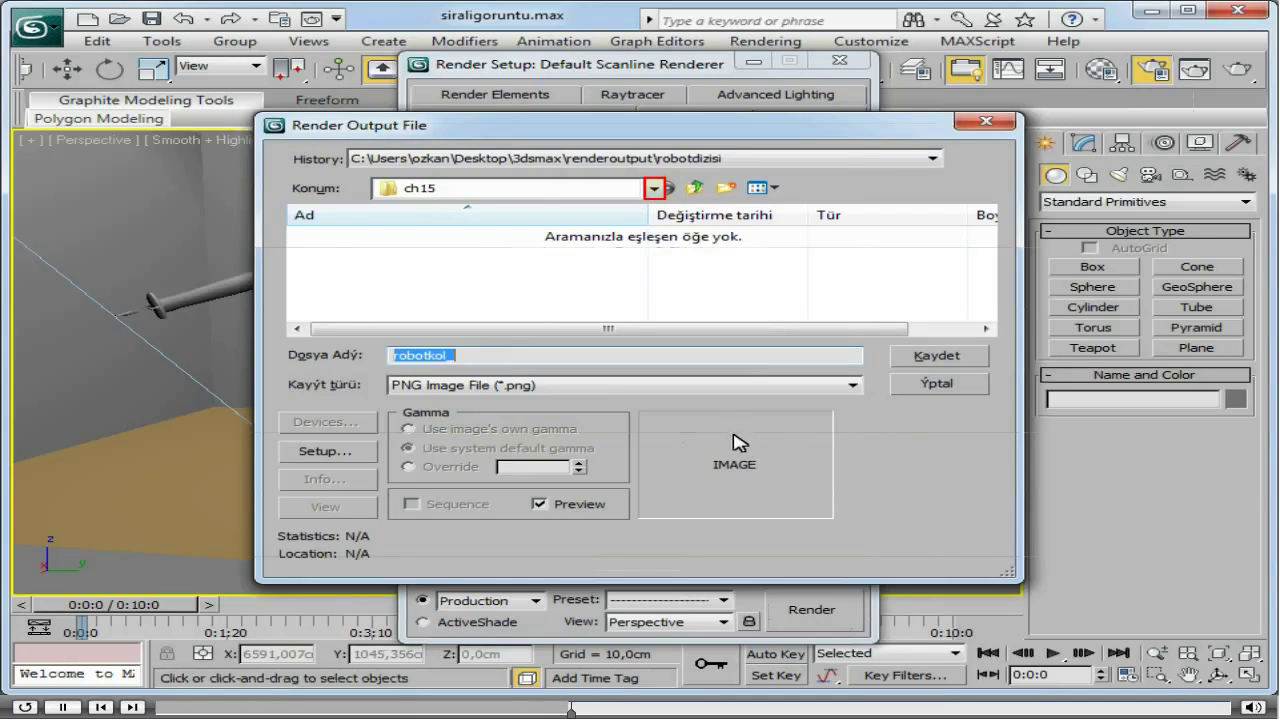
# Step: Switch the file browser location to the 3dsmax folder on D: and scroll to renderoutput
pyautogui.click(654, 189)
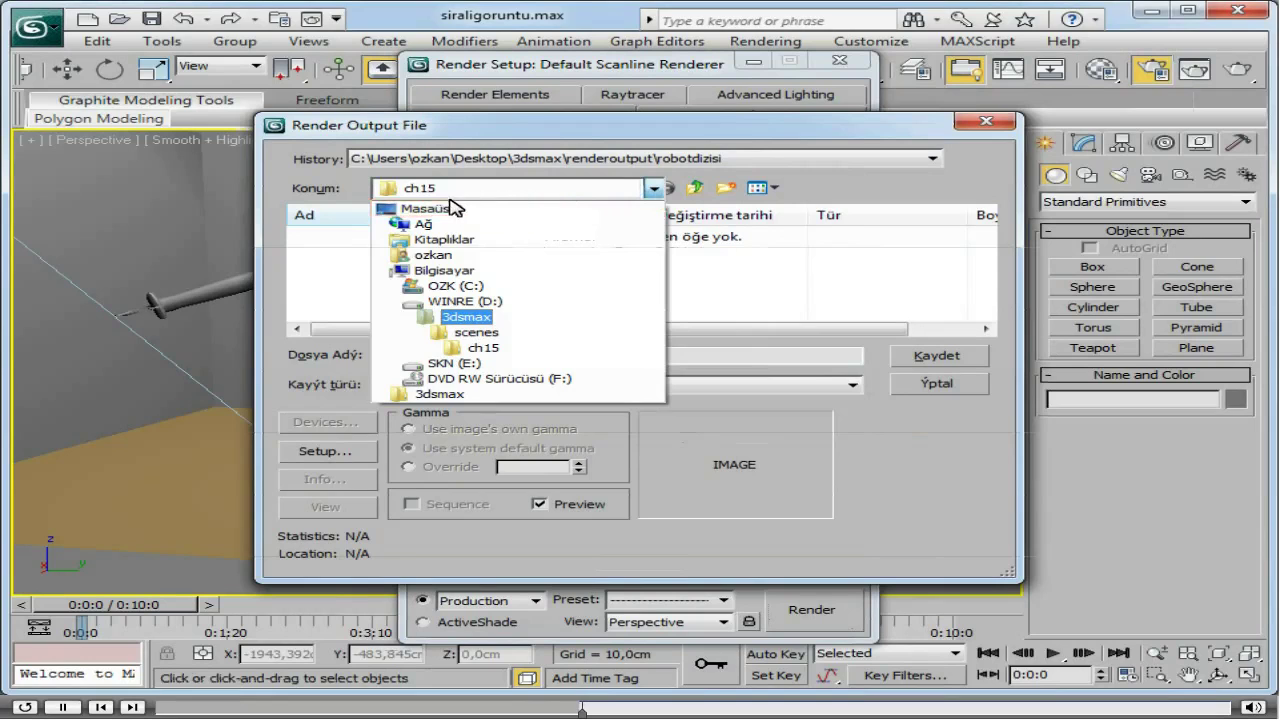
pyautogui.press('Return')
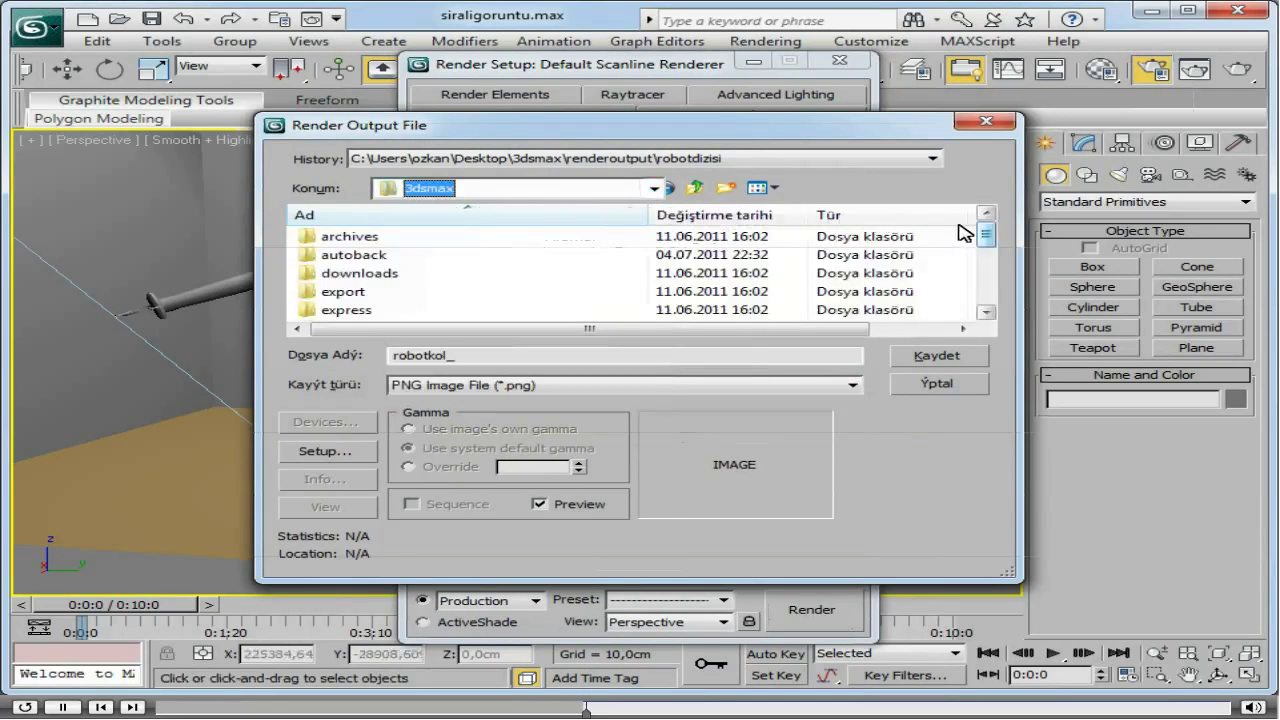
pyautogui.moveTo(987, 236); pyautogui.dragTo(998, 277)
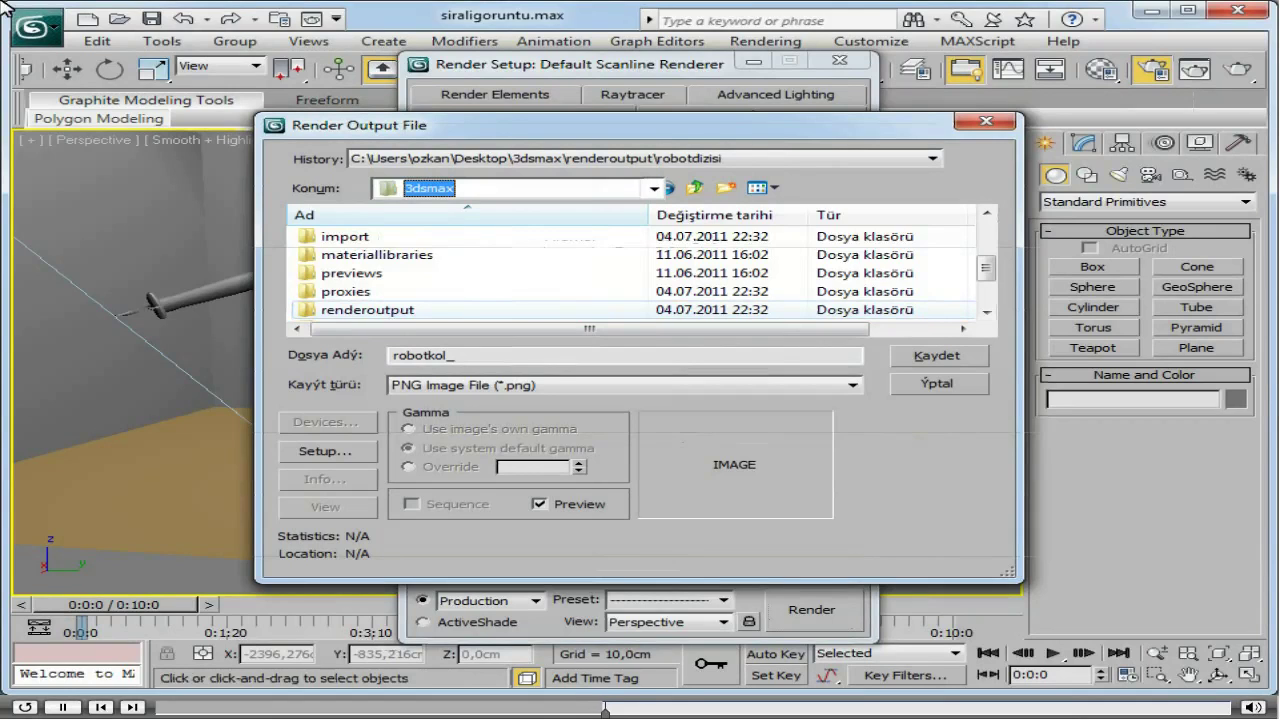
# Step: Go into the empty renderoutput folder
pyautogui.doubleClick(402, 310)
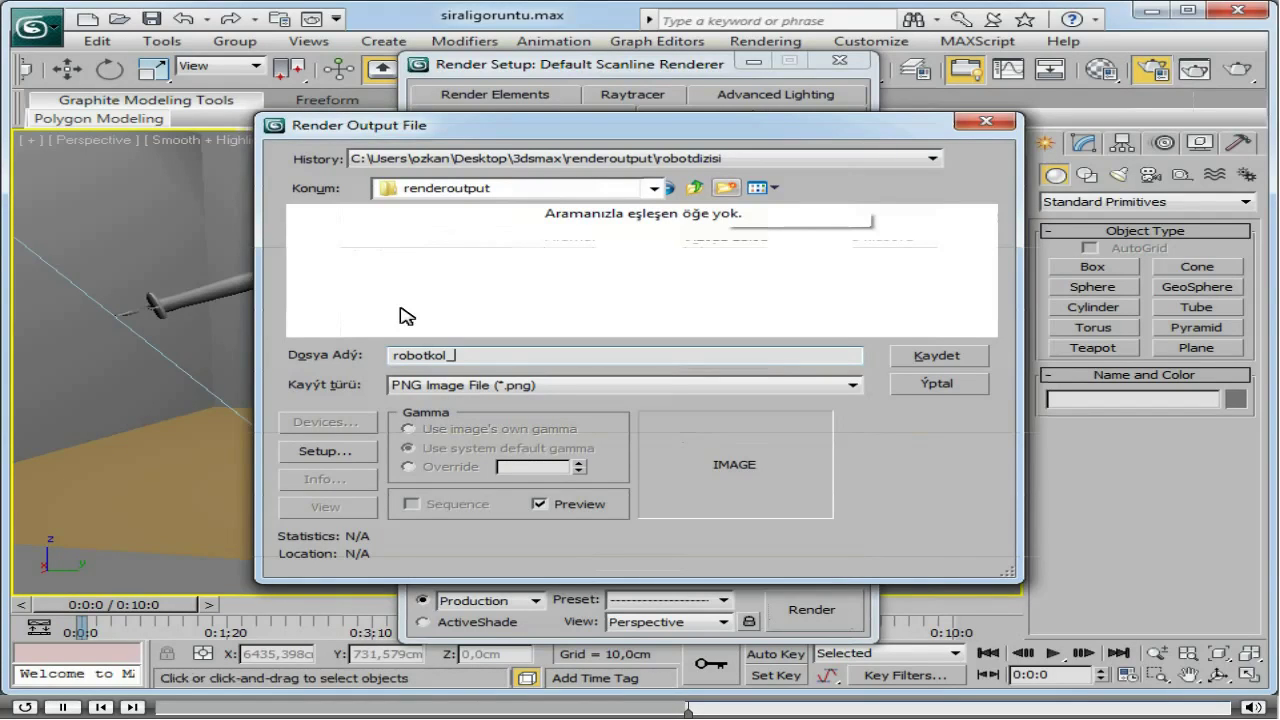
# Step: Make a new robotkol_ subfolder inside renderoutput and go into it
pyautogui.click(721, 198)
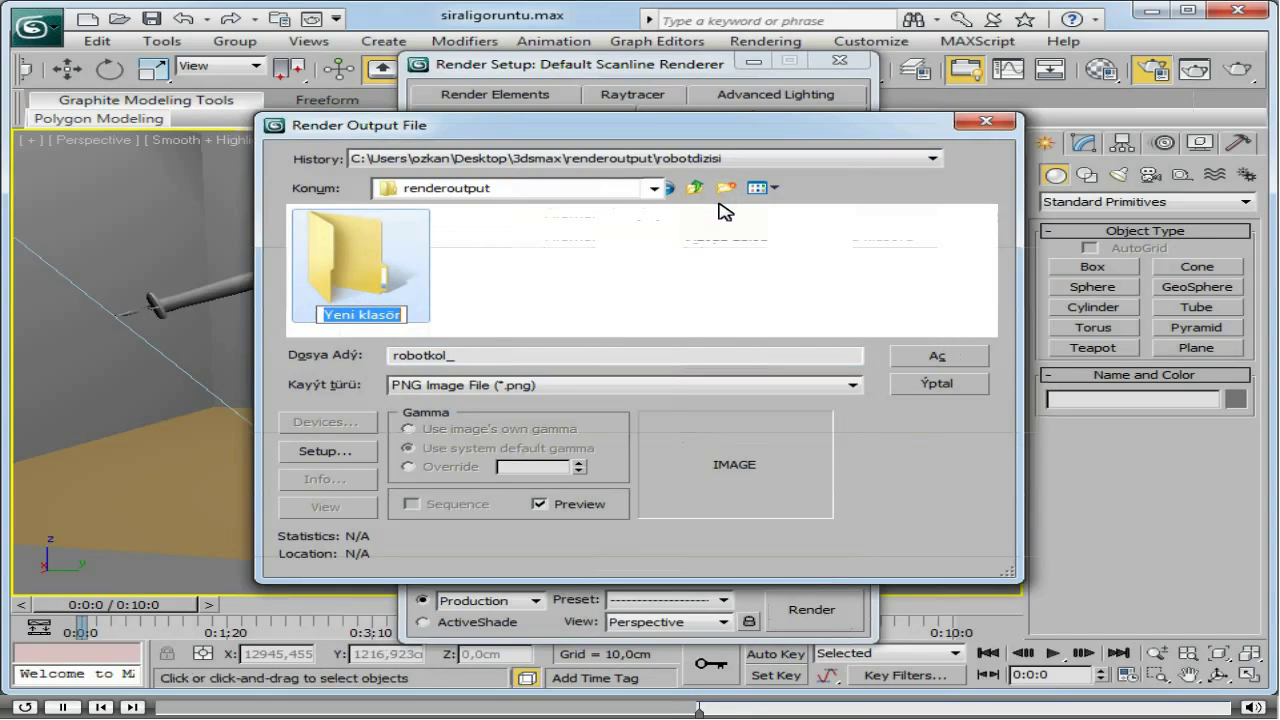
pyautogui.write('r')
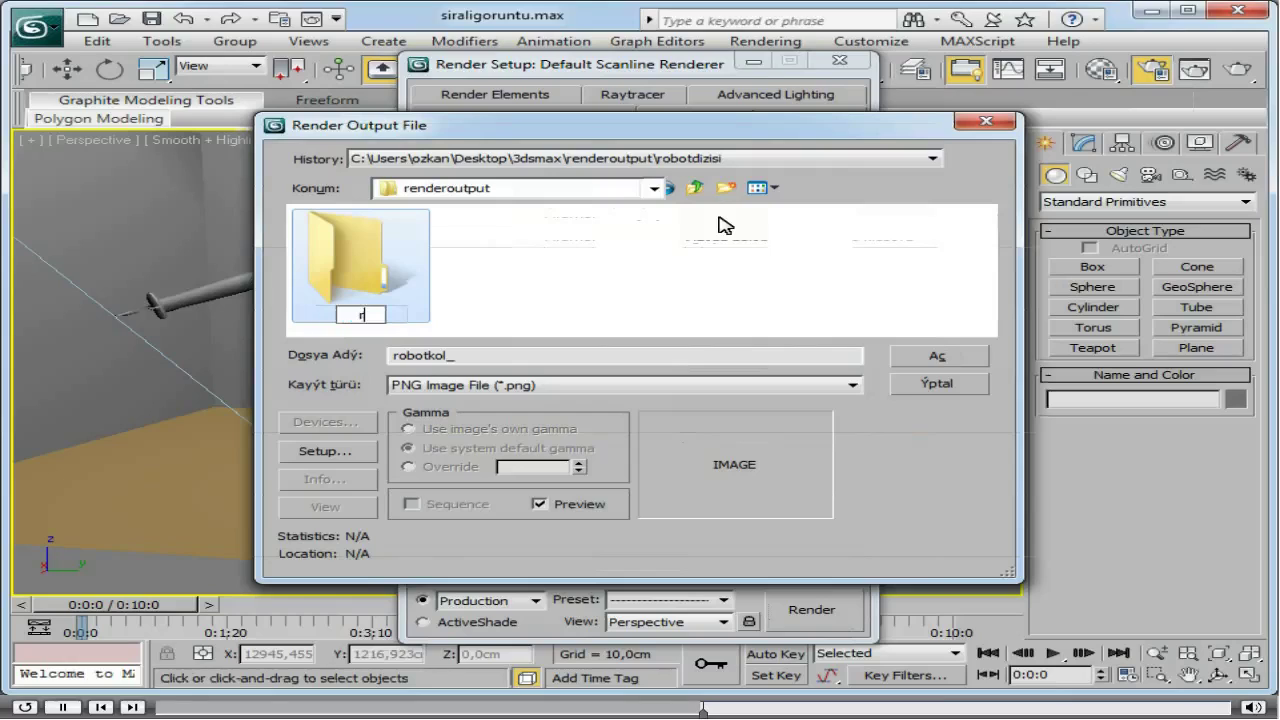
pyautogui.write('obotkol')
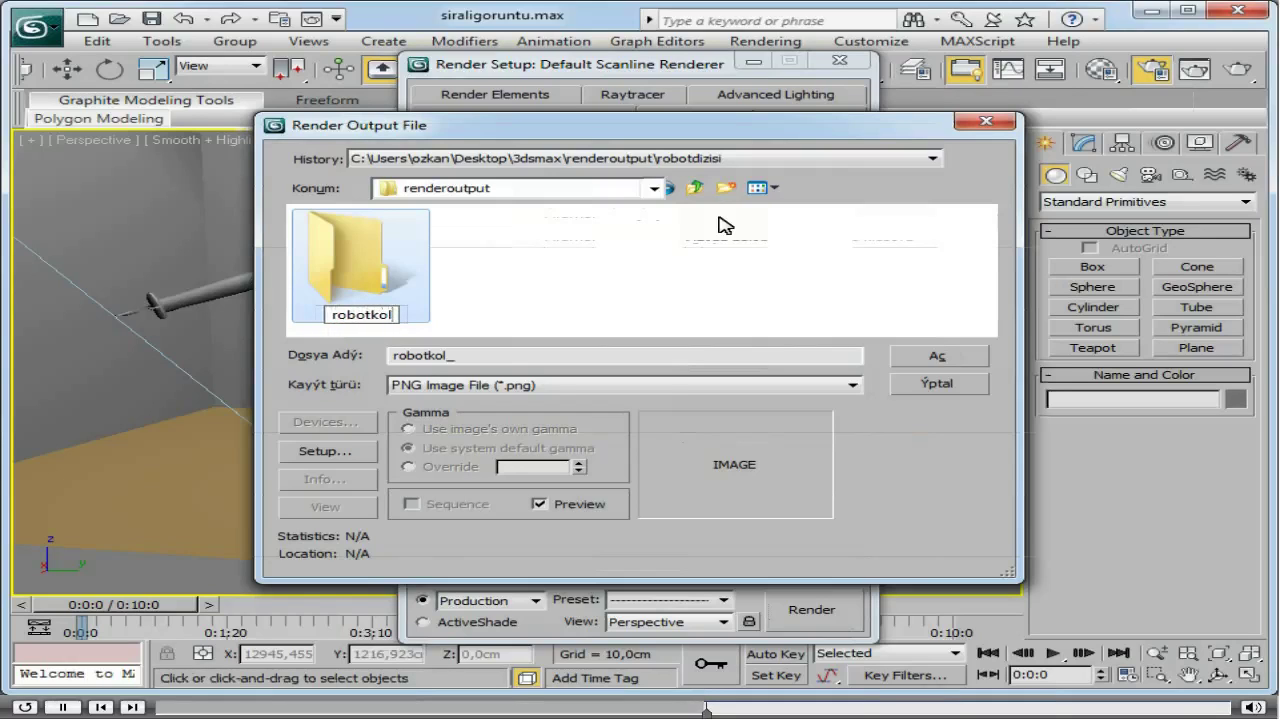
pyautogui.write('_')
pyautogui.press('Return')
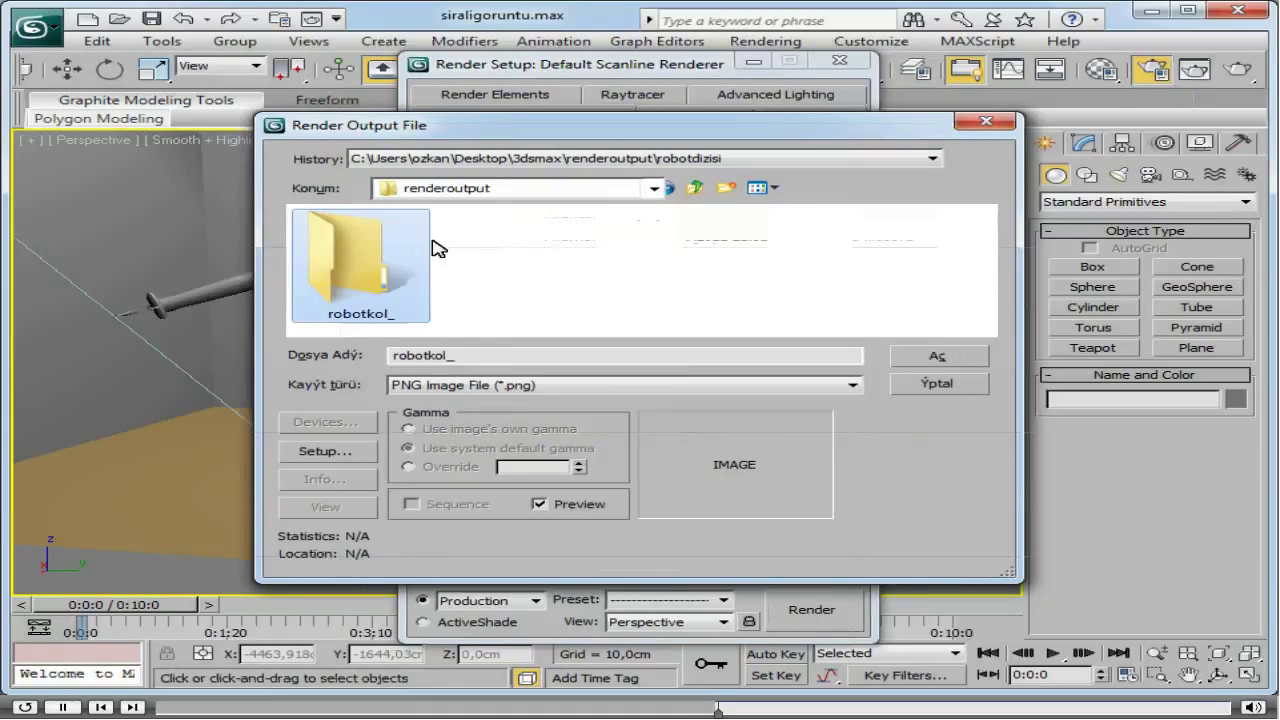
pyautogui.doubleClick(380, 280)
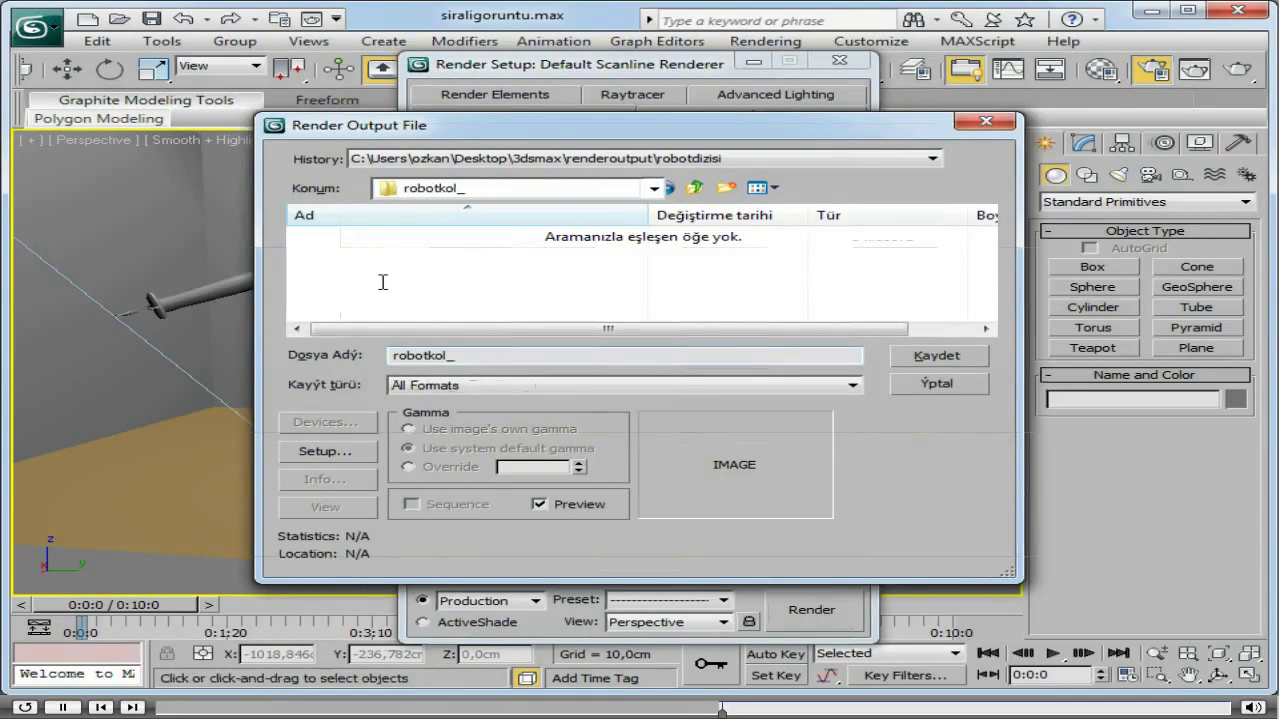
# Step: Check the robotkol_ file name and expand the save-as-type format list
pyautogui.click(467, 355)
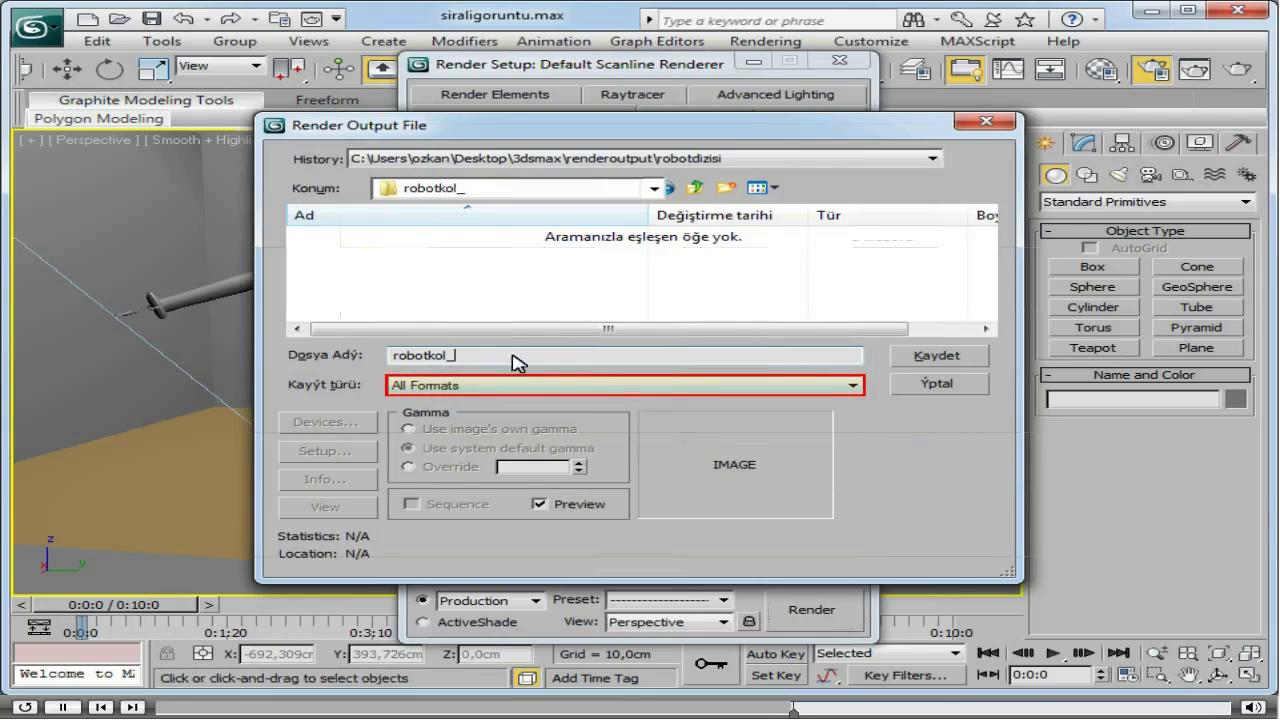
pyautogui.click(850, 386)
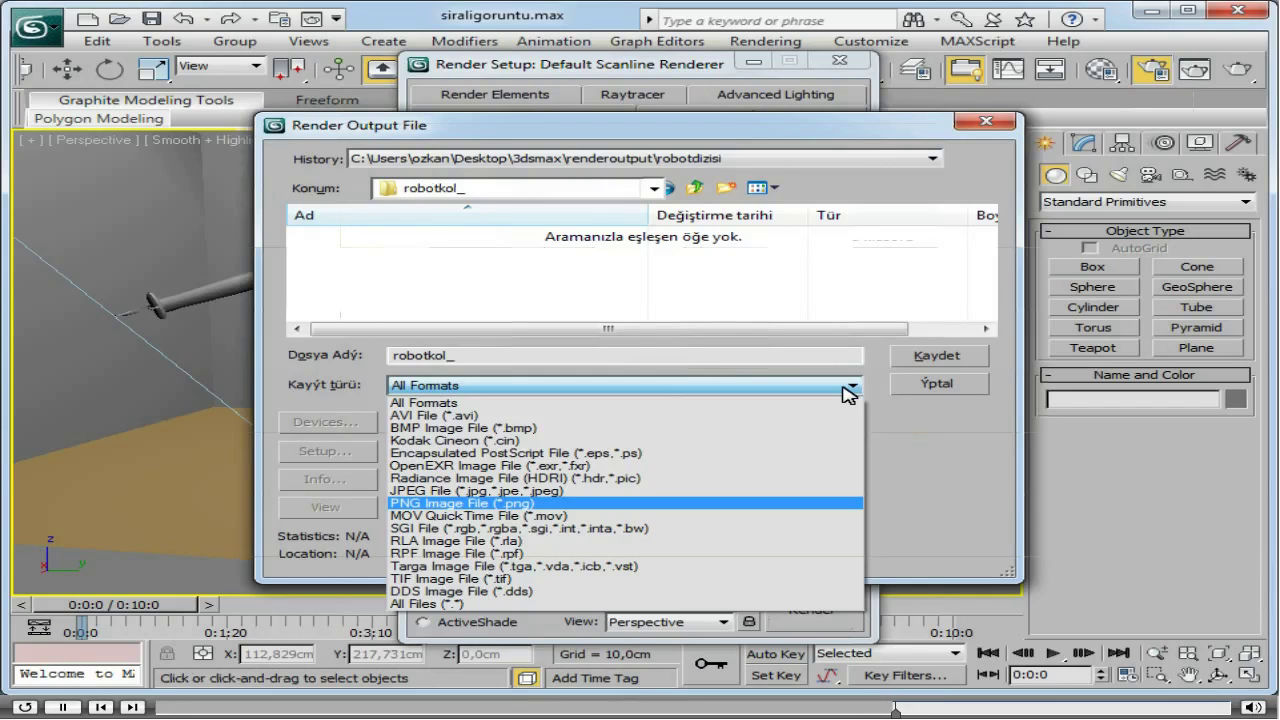
# Step: Choose PNG Image File (*.png) and save robotkol_ into the robotkol_ folder
pyautogui.click(635, 503)
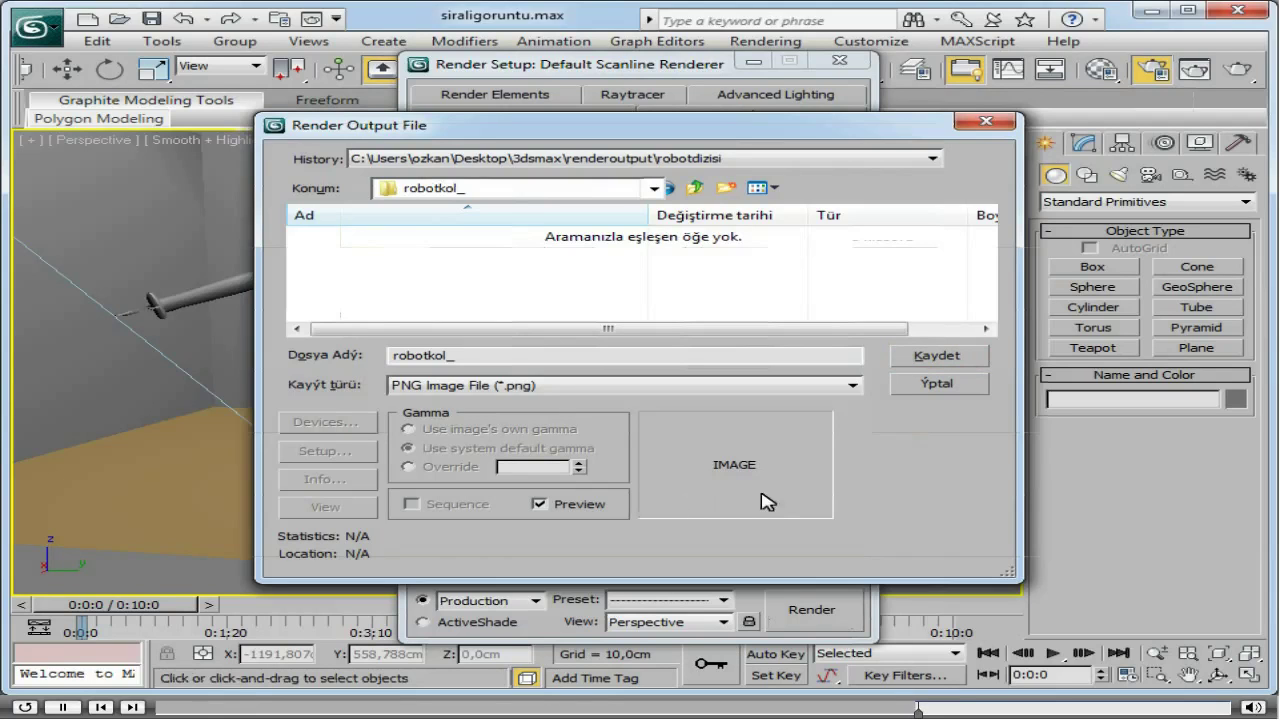
pyautogui.click(935, 358)
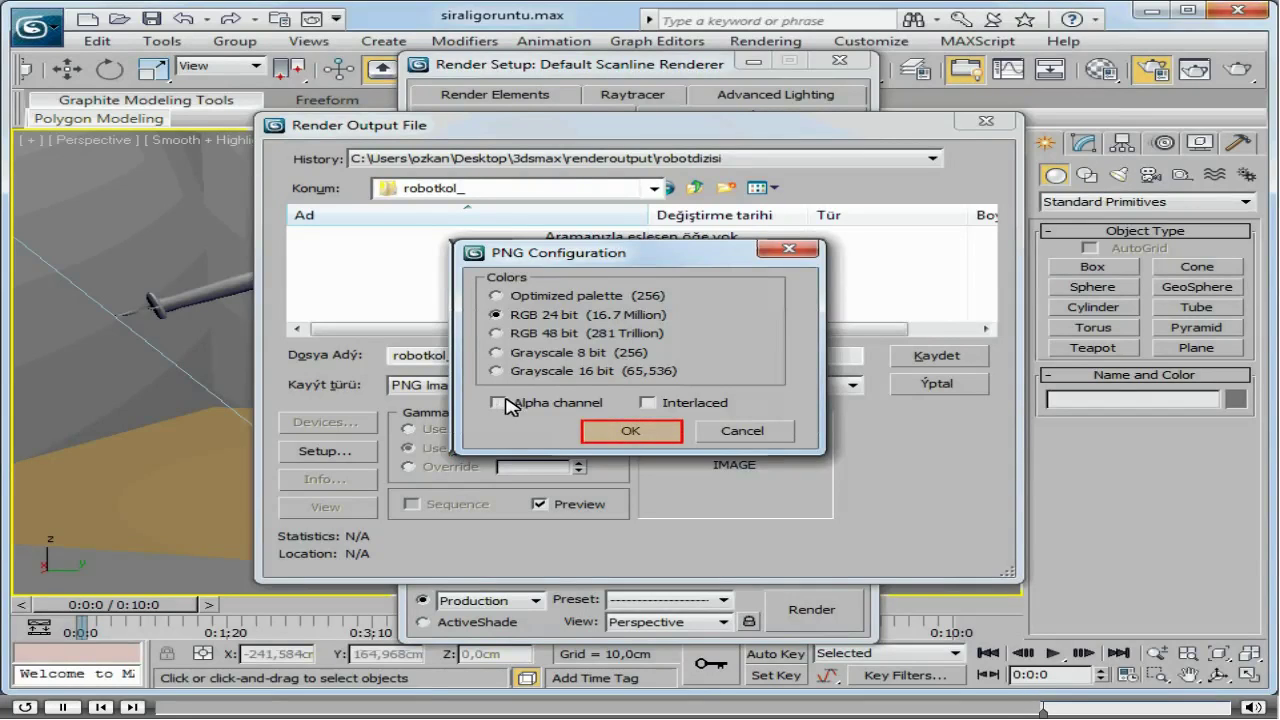
# Step: Accept PNG Configuration at RGB 24 bit with alpha and interlacing off
pyautogui.click(632, 431)
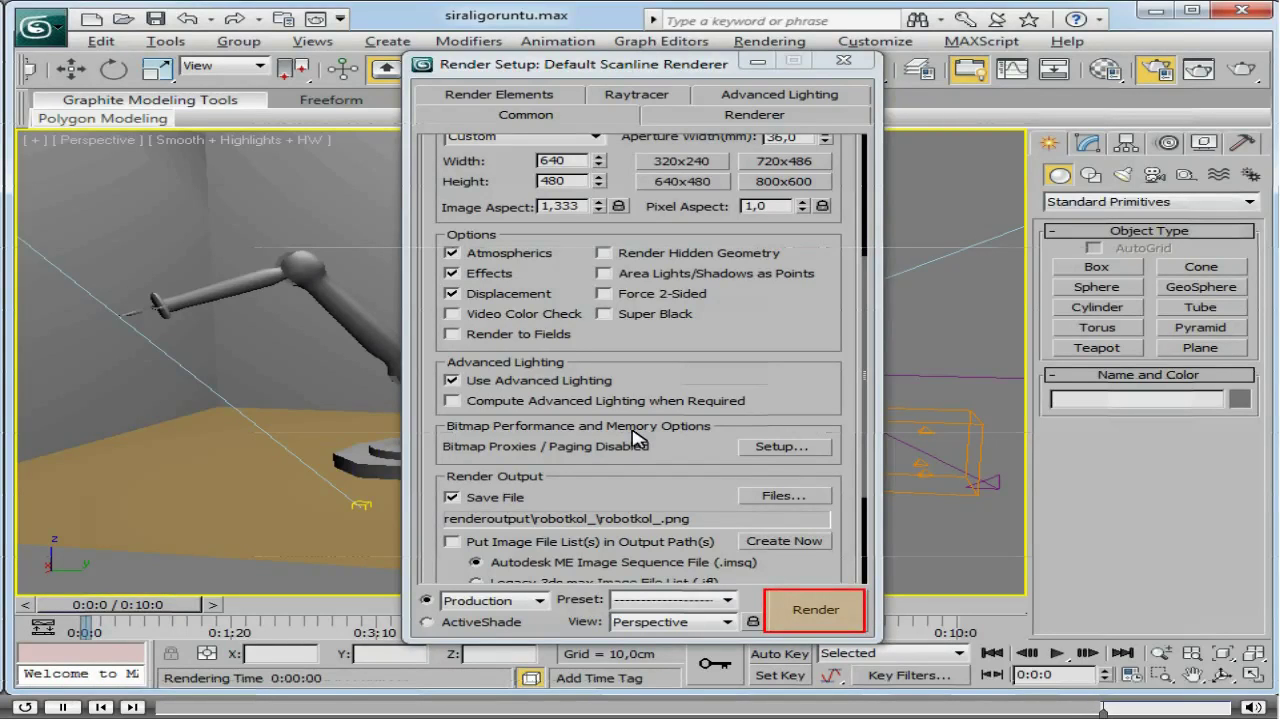
# Step: Render the robot arm animation frames to the PNG sequence
pyautogui.click(818, 612)
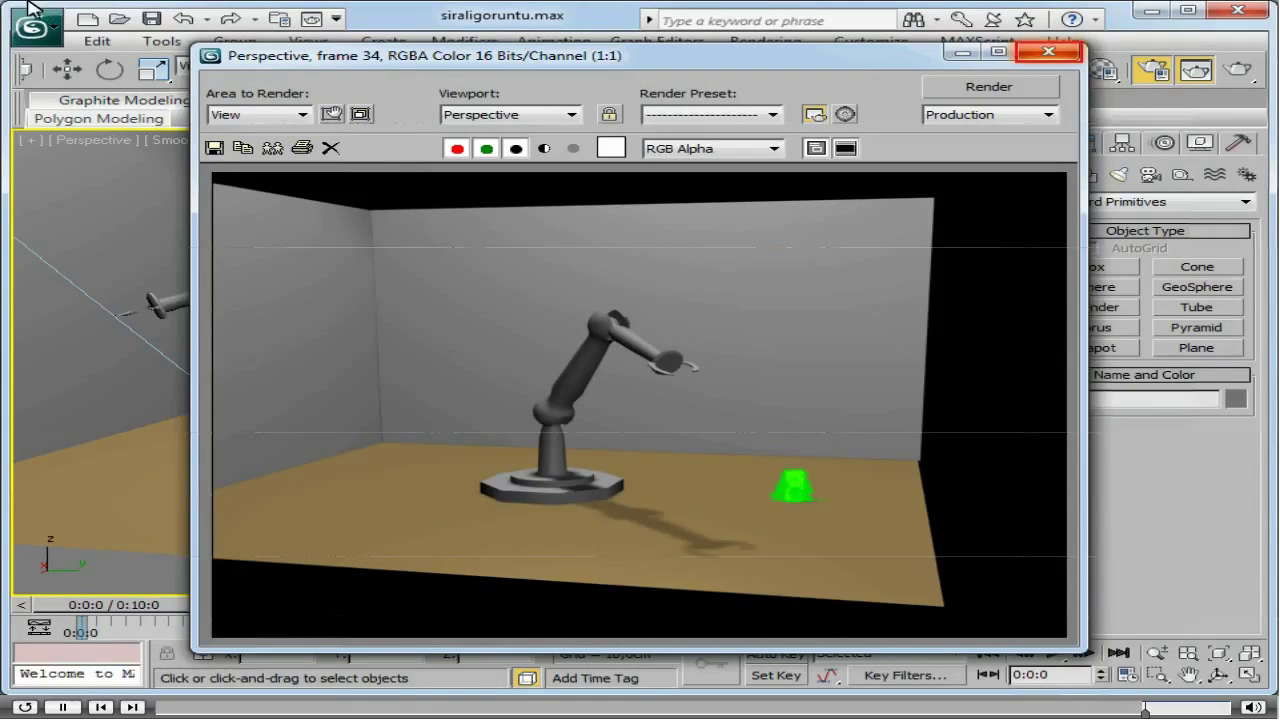
# Step: Close the rendered frame window while the 301-frame render keeps saving robotkol_ PNGs
pyautogui.click(1048, 51)
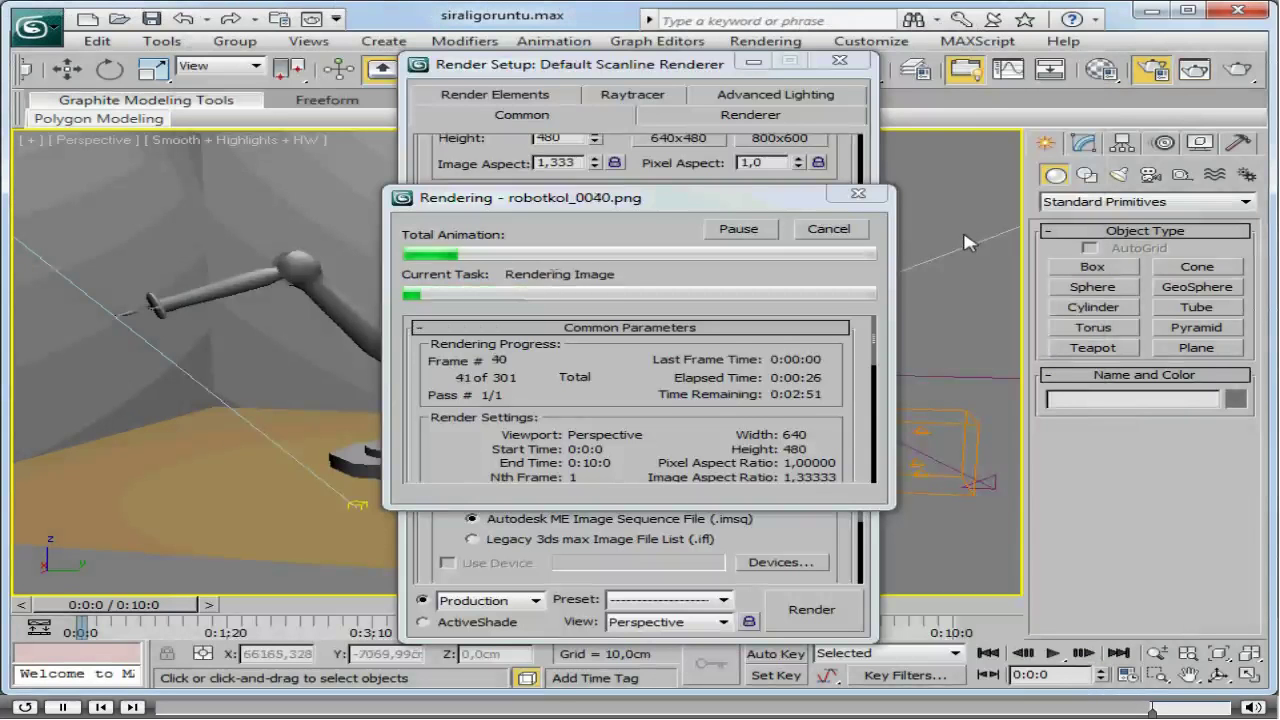